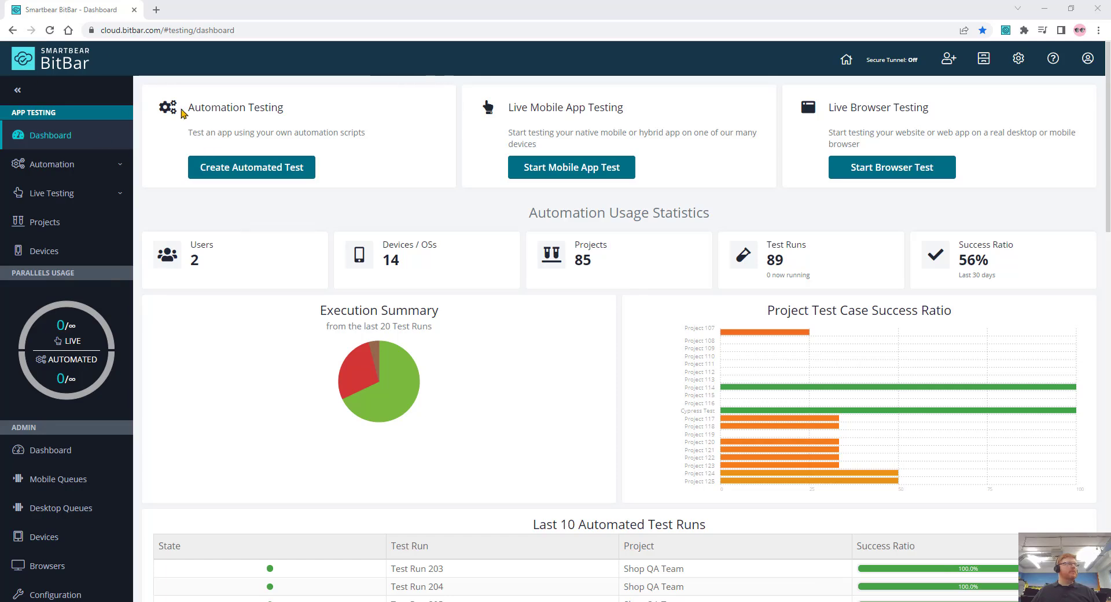
mouse_move(139, 83)
left_mouse_down()
mouse_move(317, 173)
mouse_move(418, 189)
left_mouse_up()
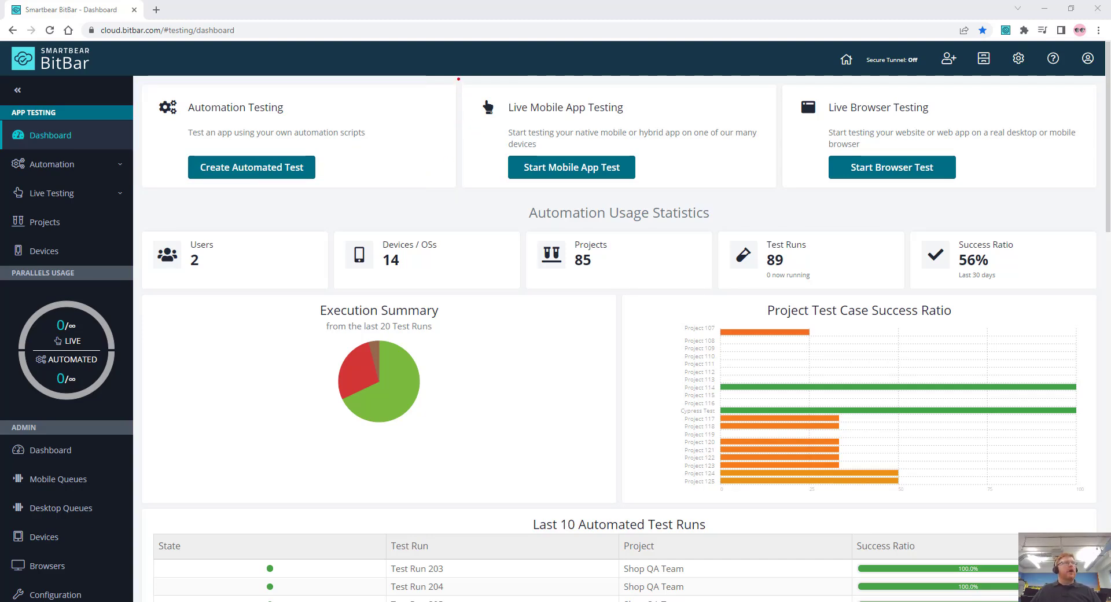
mouse_move(458, 79)
left_mouse_down()
mouse_move(700, 182)
mouse_move(792, 190)
mouse_move(774, 193)
left_mouse_up()
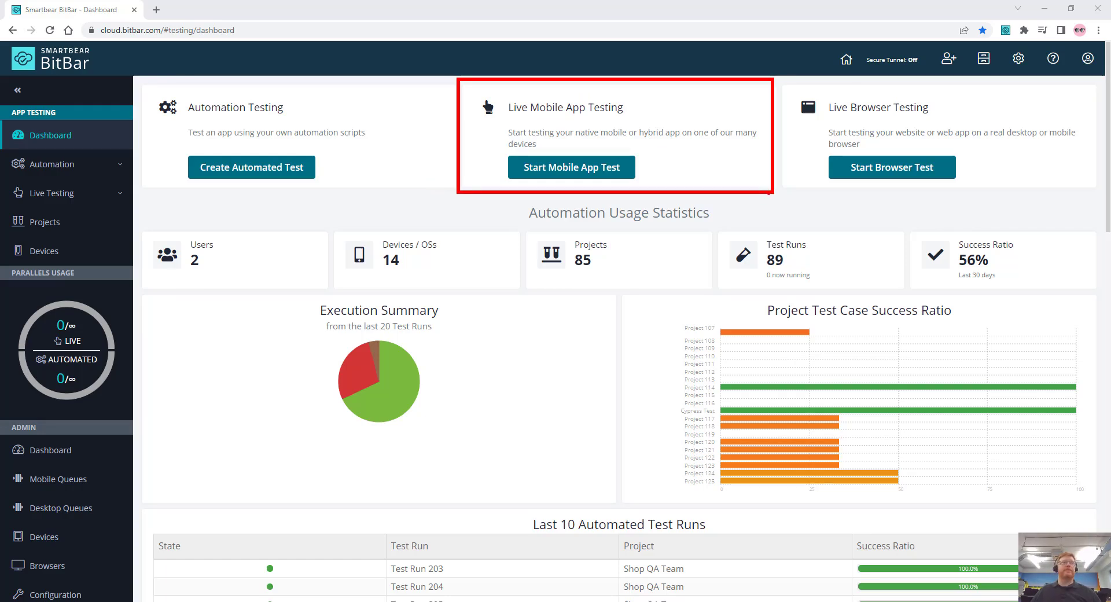
mouse_move(785, 87)
left_mouse_down()
mouse_move(998, 186)
mouse_move(1097, 193)
left_mouse_up()
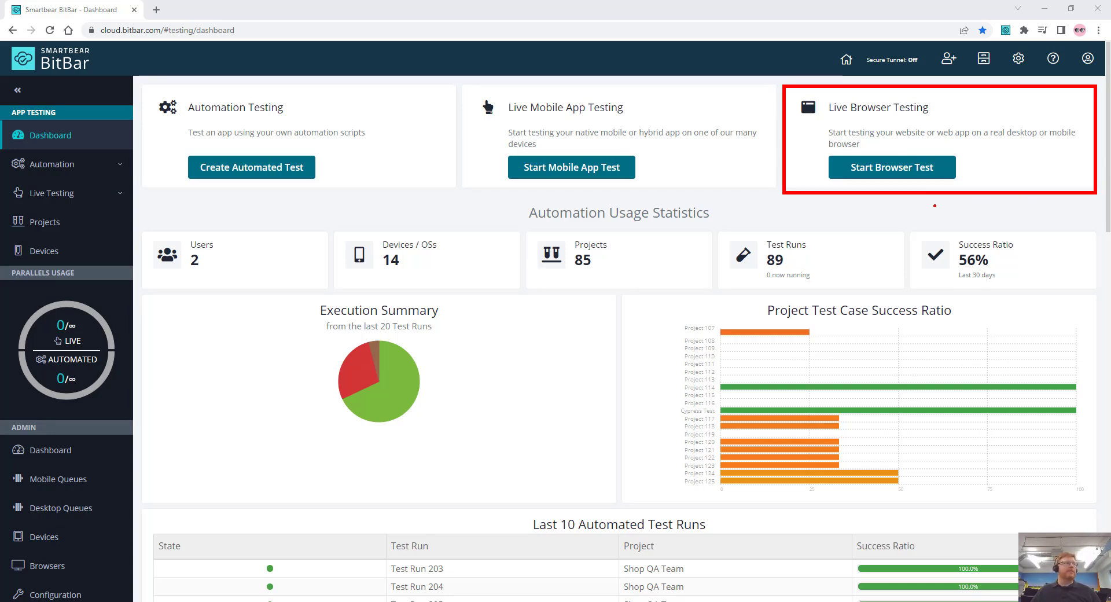
key("e")
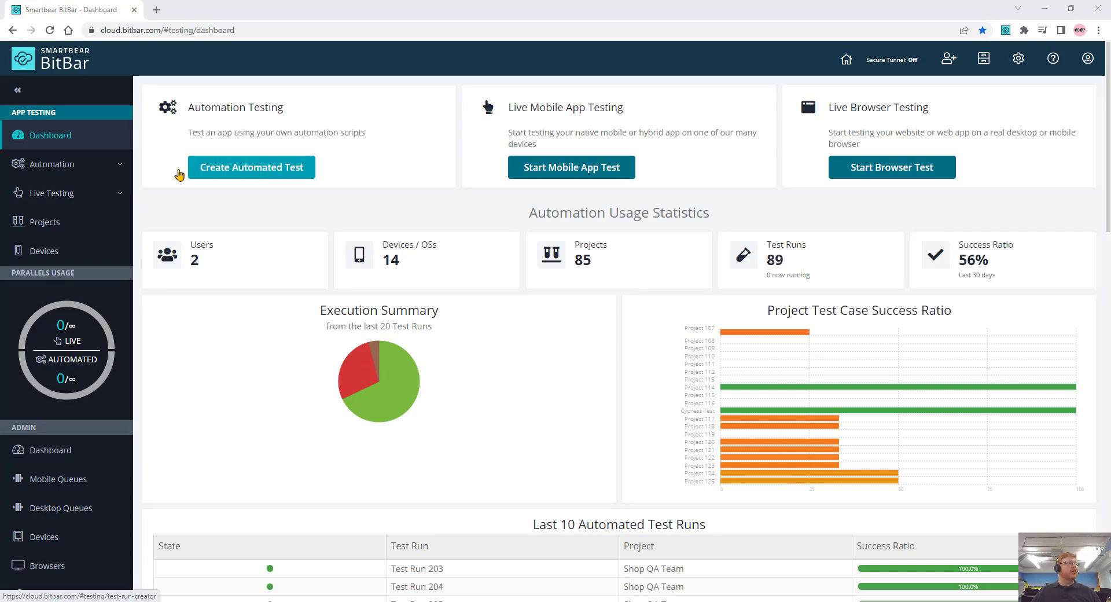
mouse_move(86, 173)
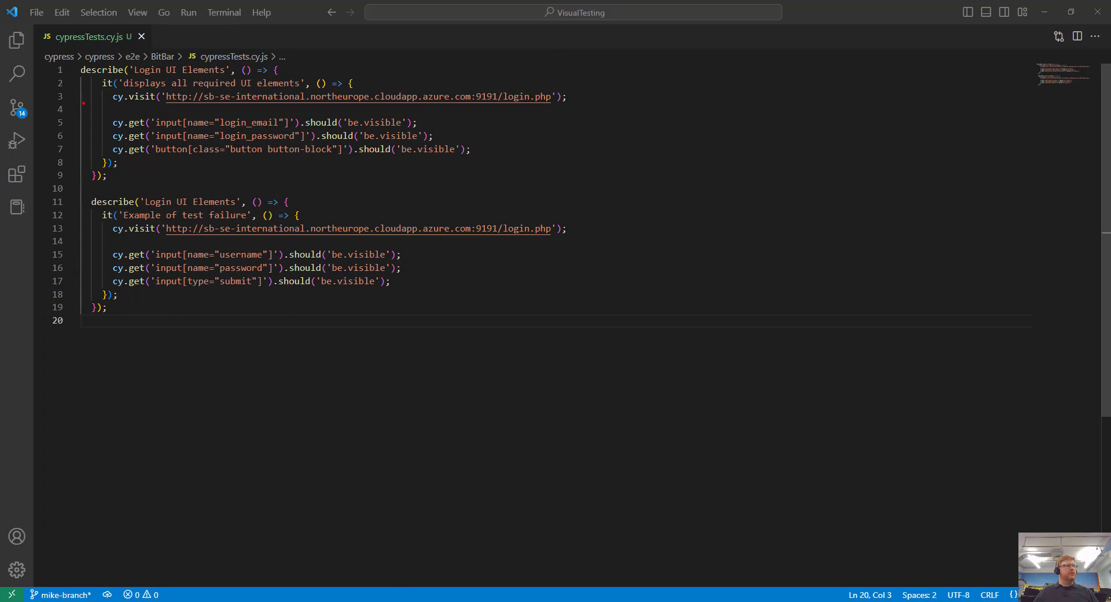
mouse_move(94, 104)
left_mouse_down()
mouse_move(64, 113)
mouse_move(55, 254)
left_mouse_up()
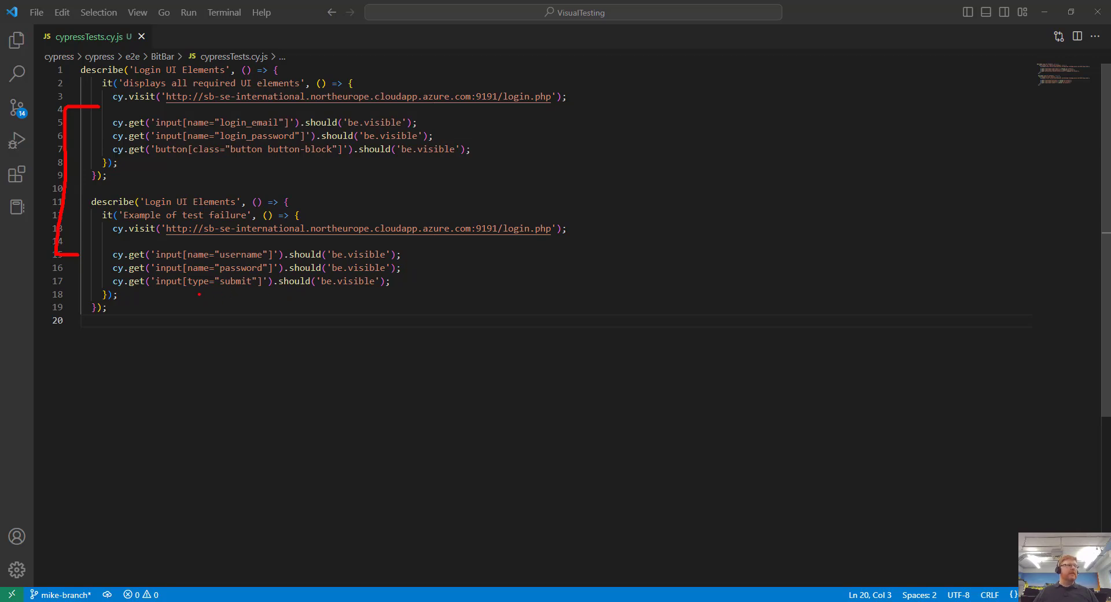
left_click_drag(199, 295, 271, 293)
key("e")
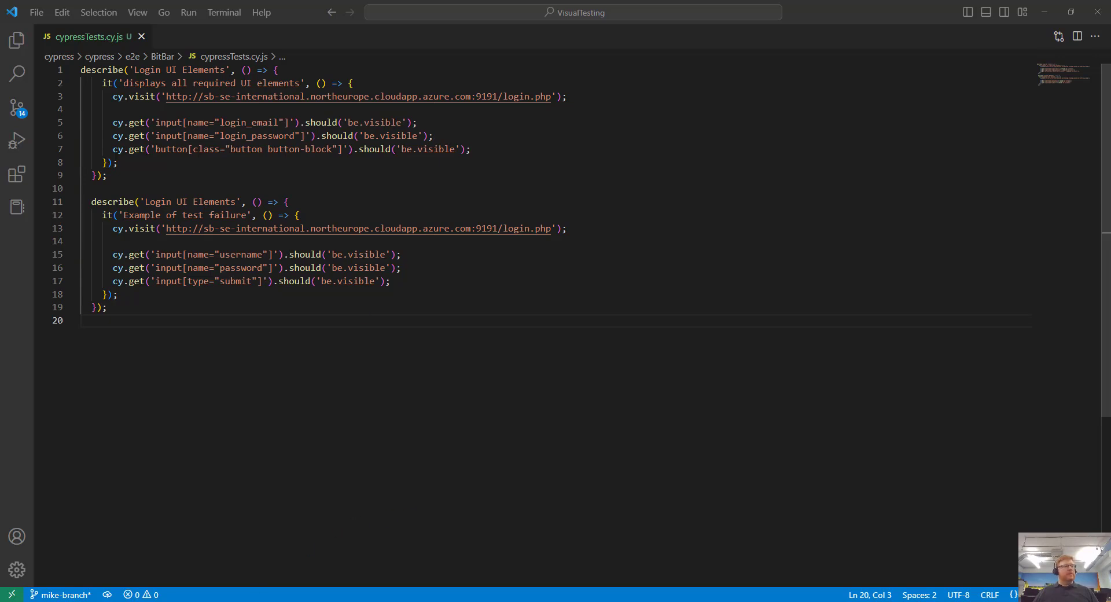
- Switch to File Explorer and examine the contents of cypressTests.cy.js.zip in the BitBar folder, returning to the folder
key("alt+Tab")
left_click(359, 206)
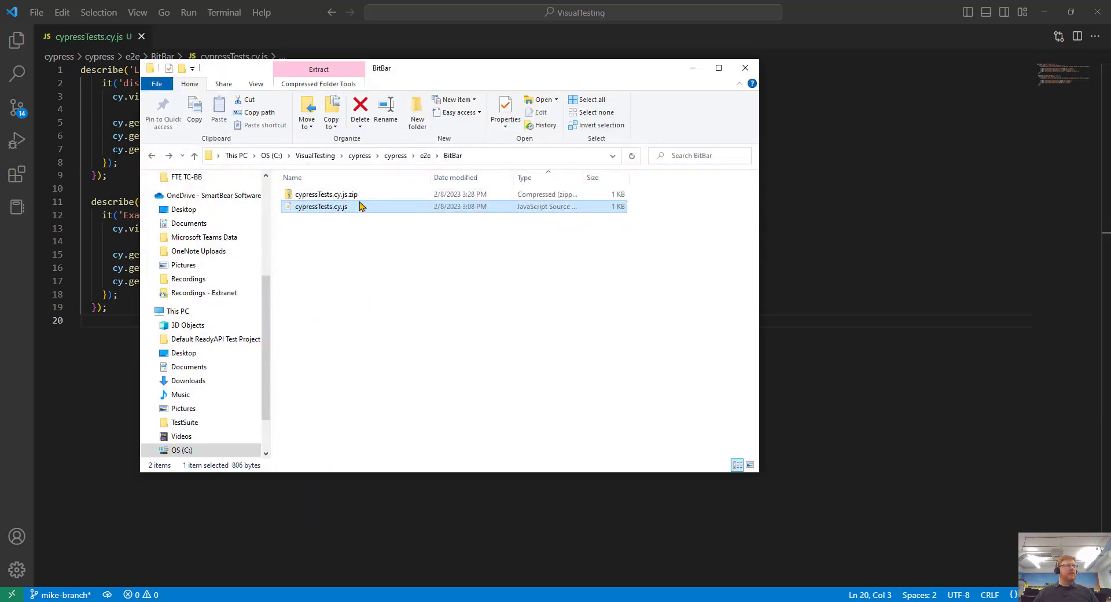
left_click(367, 196)
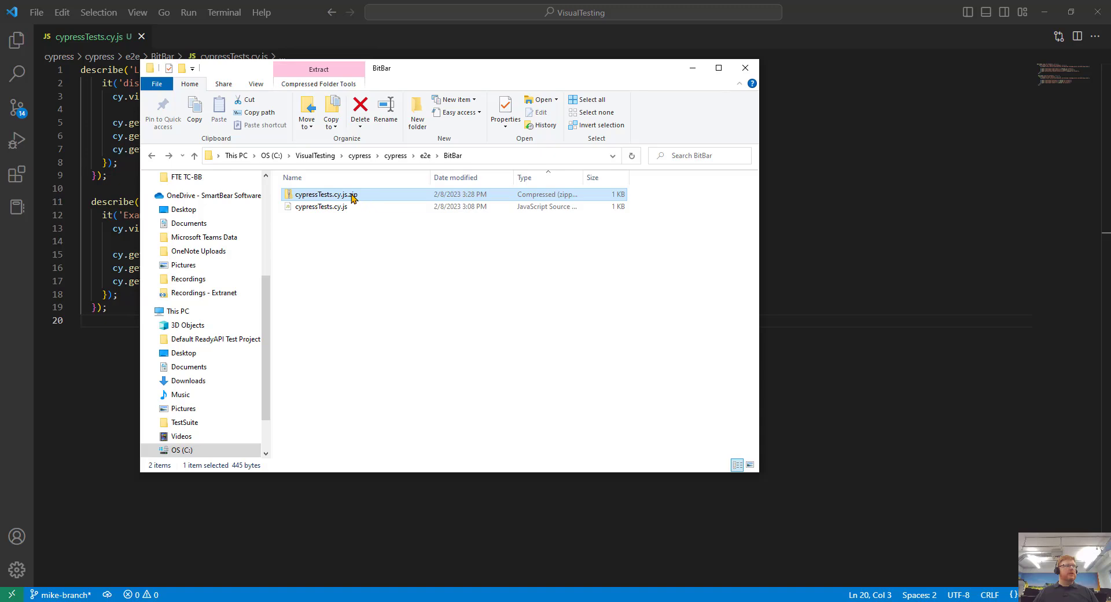
double_click(354, 196)
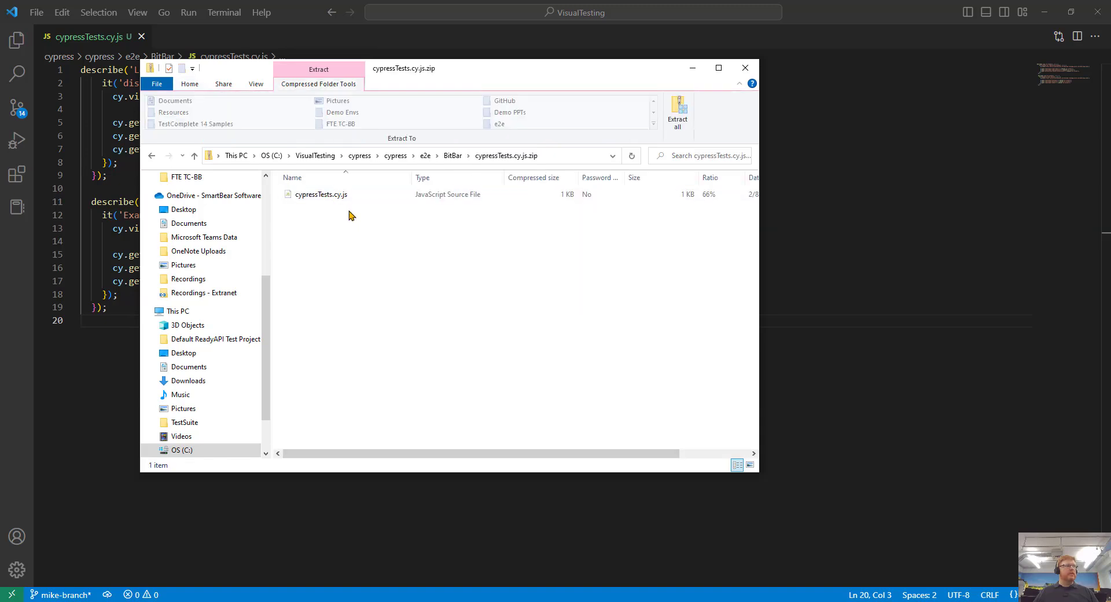
key("alt+Left")
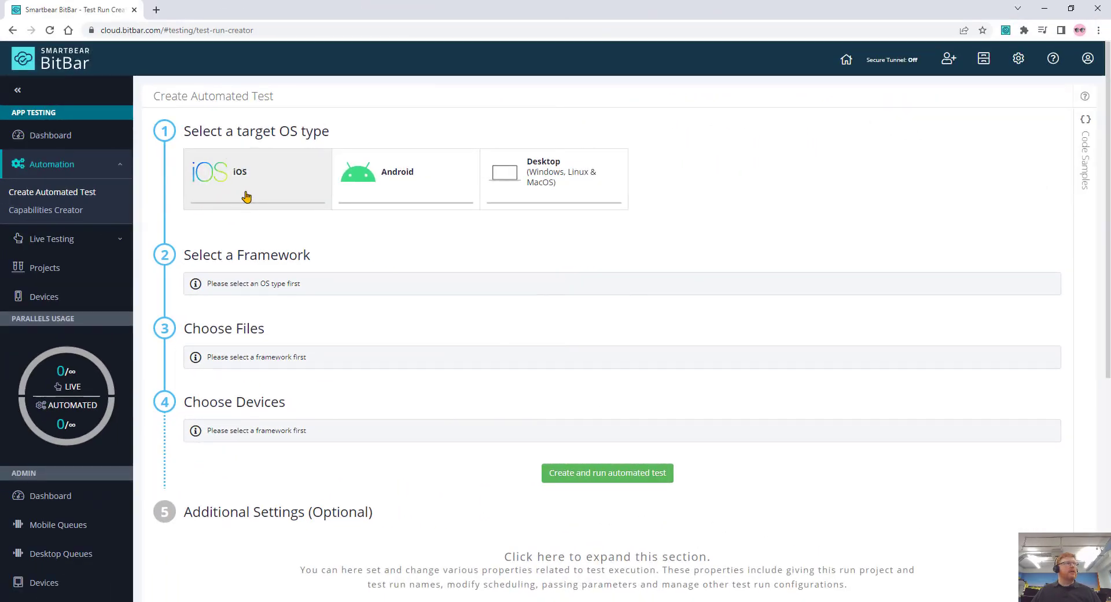
- Set the automated test's target OS type to Desktop and its framework to Desktop Browser Cypress Server Side
left_click(572, 187)
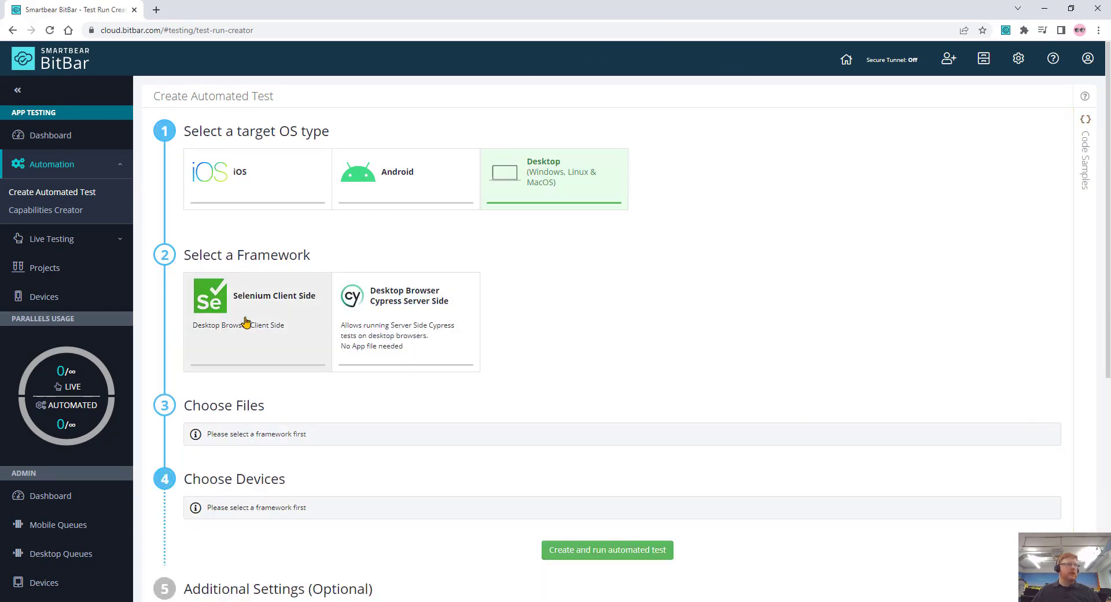
left_click(429, 325)
- Choose cypressTests.cy.js.zip from the Files Library as the file for the automated test
scroll(575, 362, "down", 6)
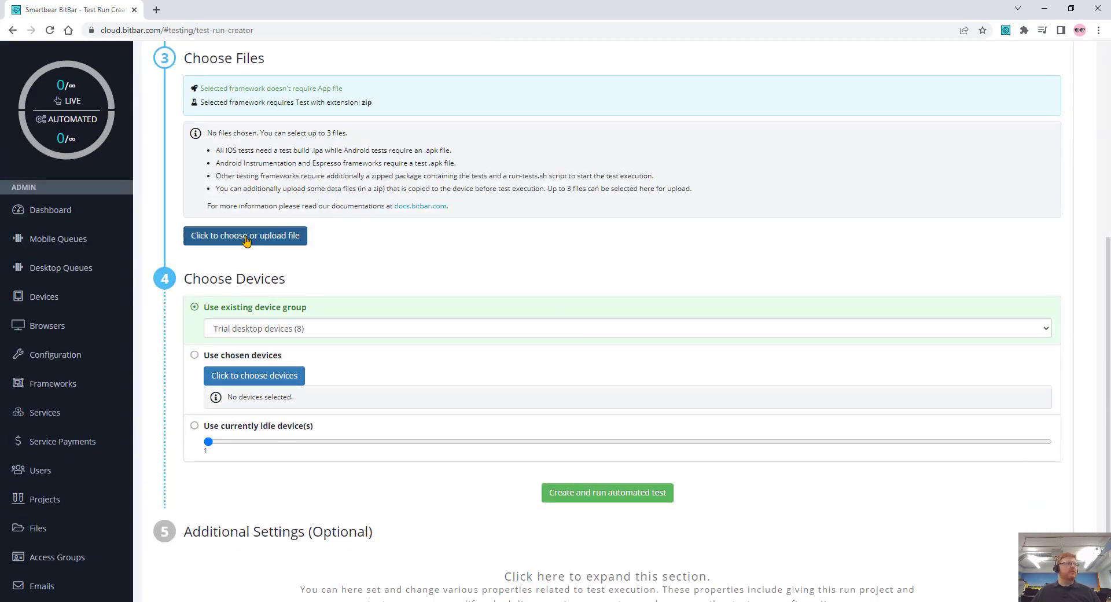
left_click(246, 237)
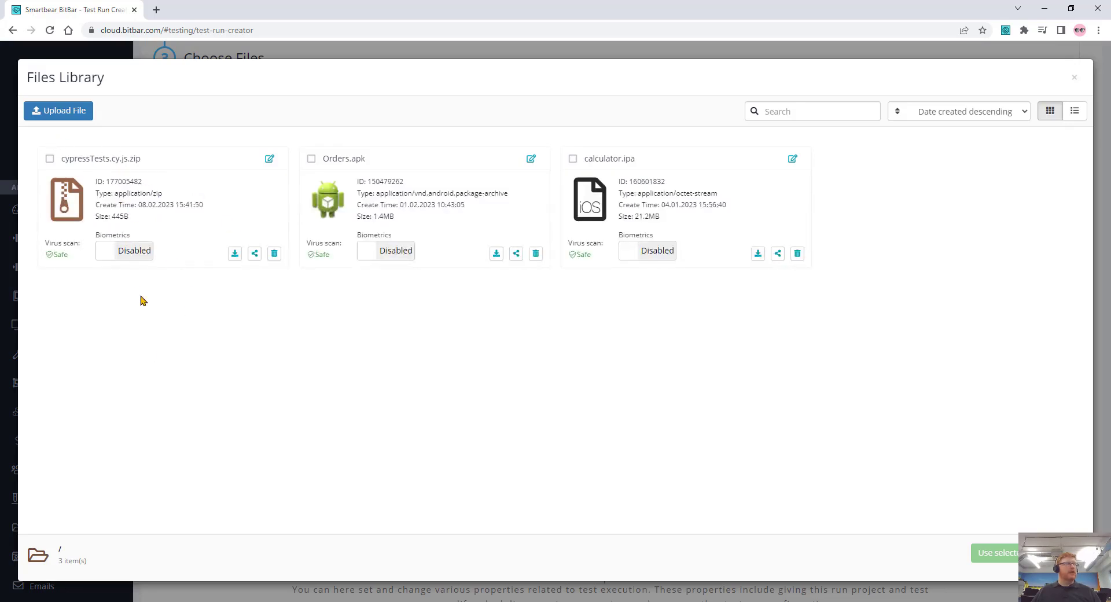
left_click(119, 193)
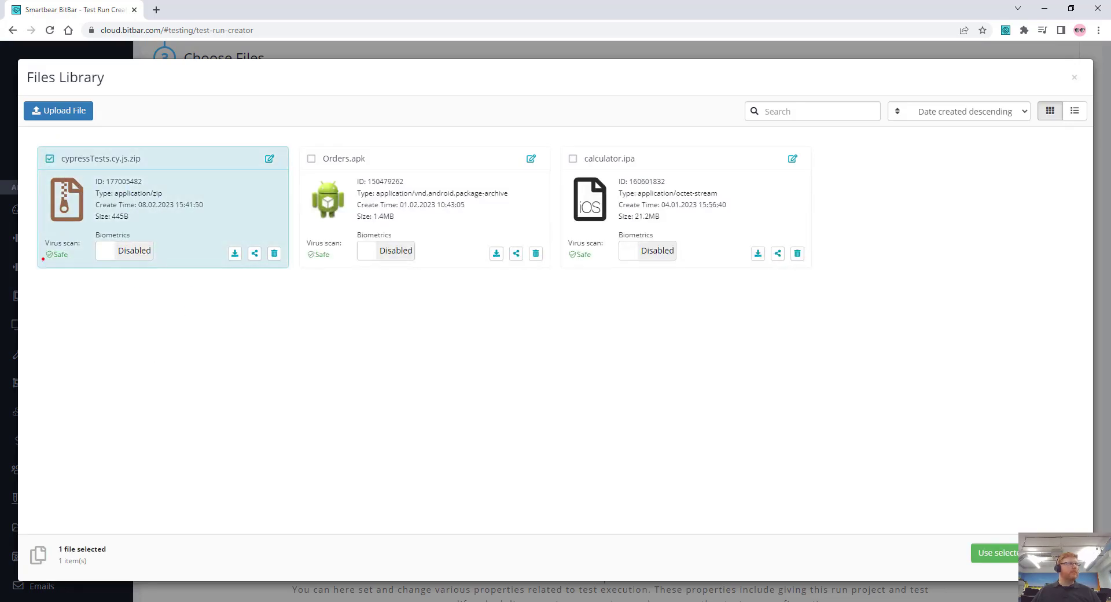
mouse_move(42, 271)
left_mouse_down()
mouse_move(23, 266)
mouse_move(64, 292)
left_mouse_up()
left_click(1013, 553)
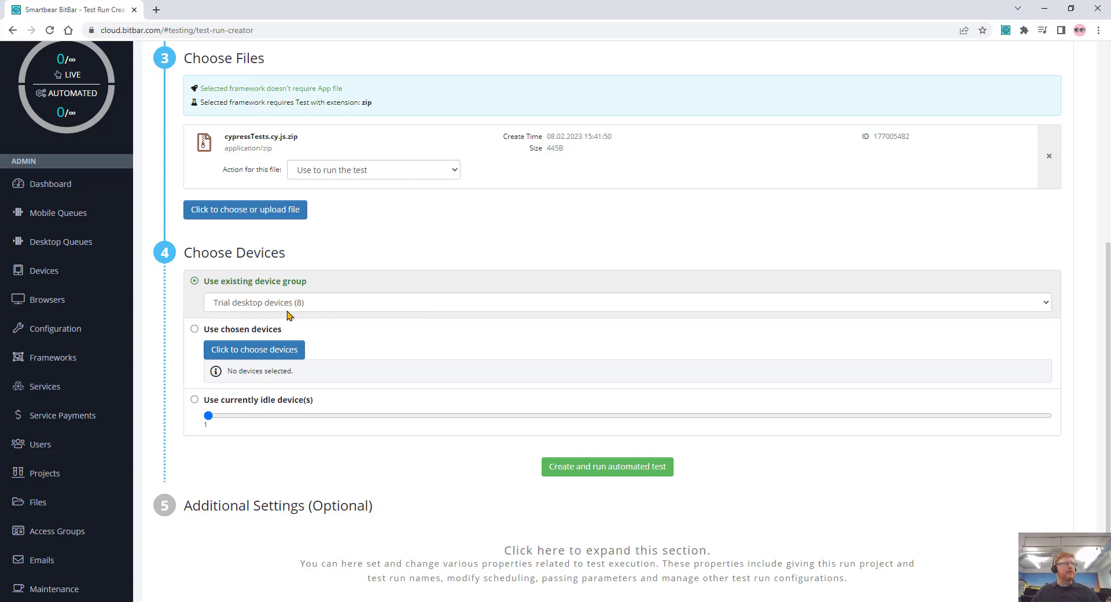
- Use chosen devices for the test instead of a device group, selecting macOS 12 -EU and macOS 12 -US
left_click(209, 328)
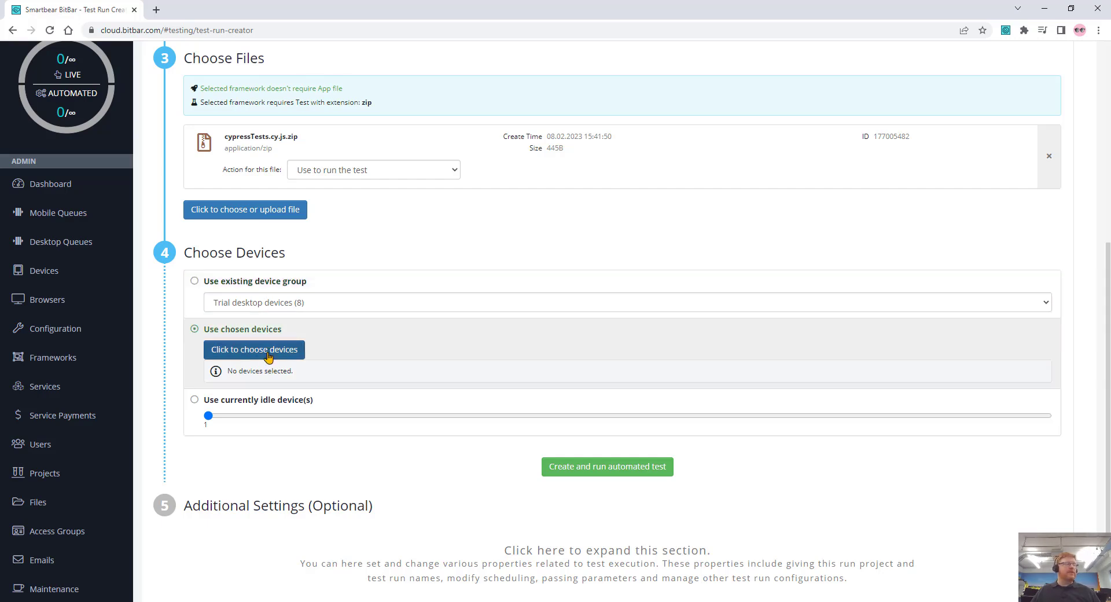
left_click(259, 355)
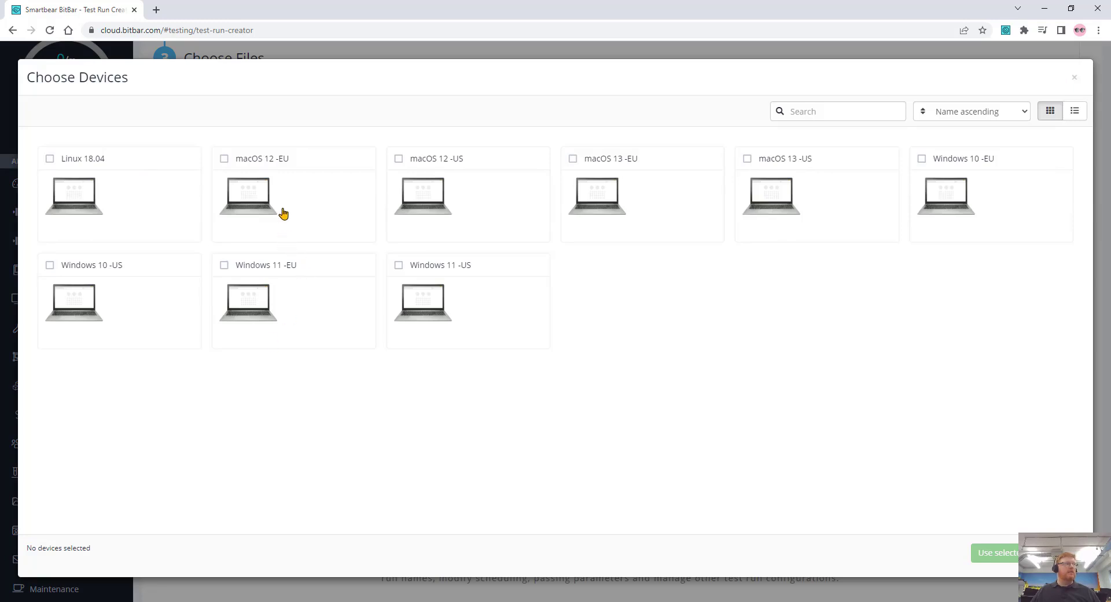
left_click(283, 211)
left_click(414, 204)
left_click(995, 551)
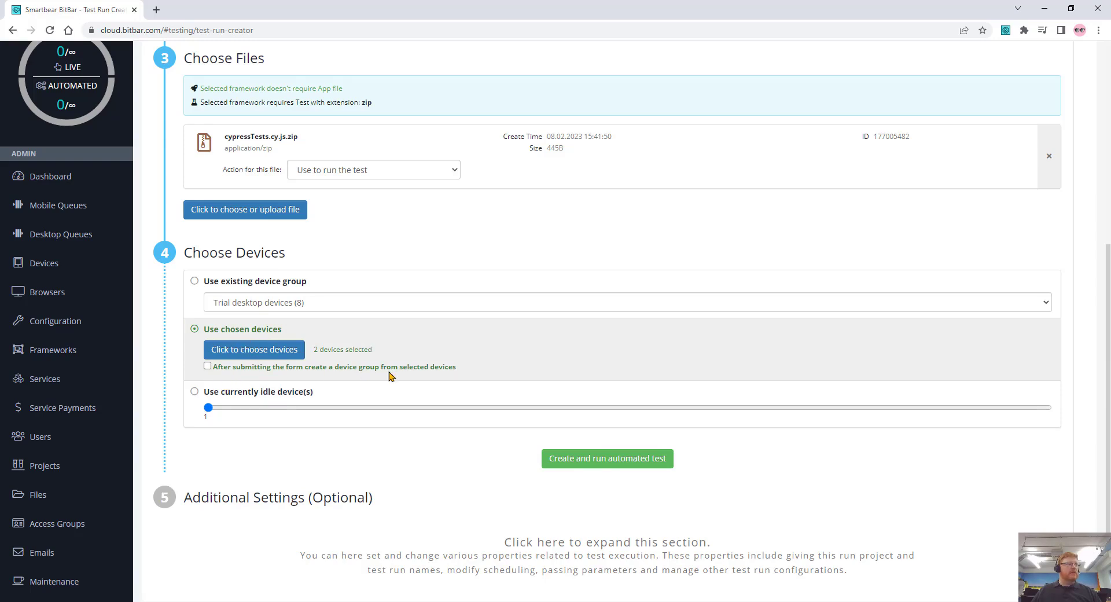
- Expand the optional additional settings for review, and create and run the automated test
scroll(405, 497, "down", 1)
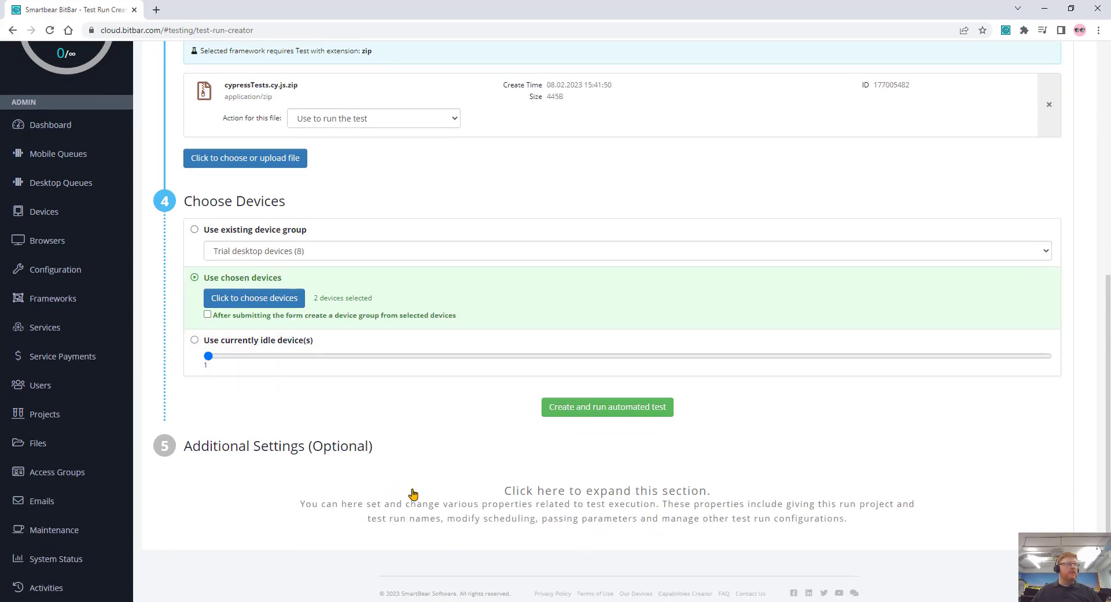
left_click(592, 497)
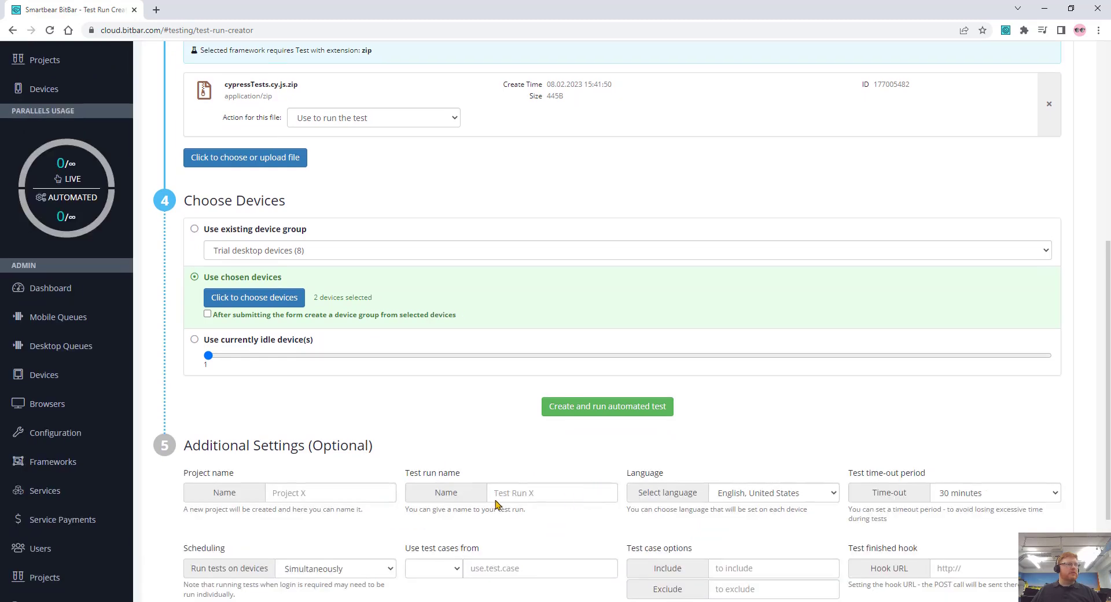
scroll(426, 347, "down", 3)
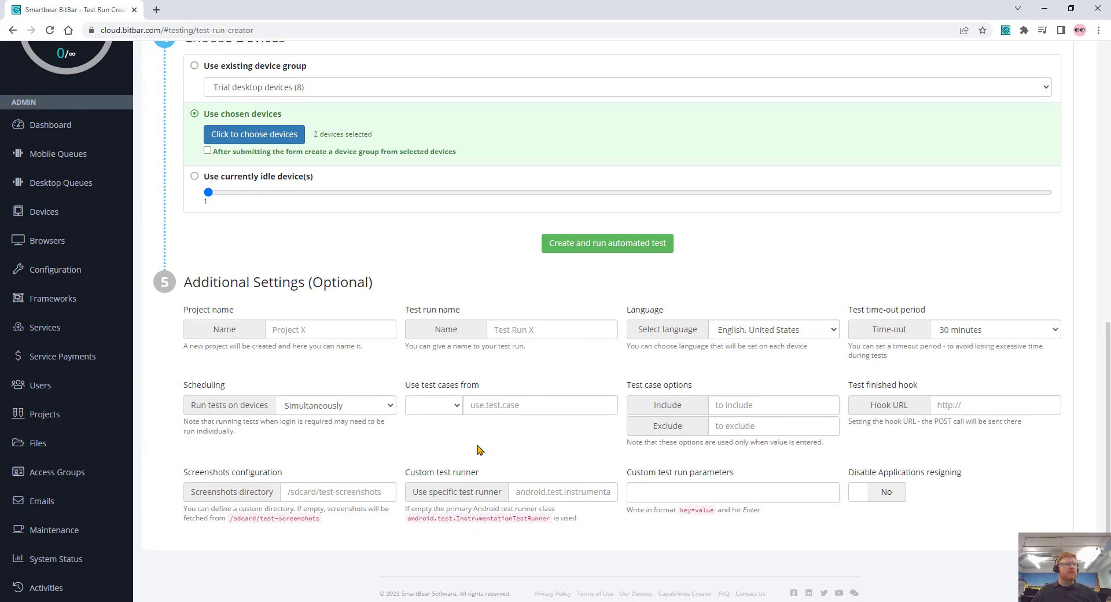
left_click(605, 246)
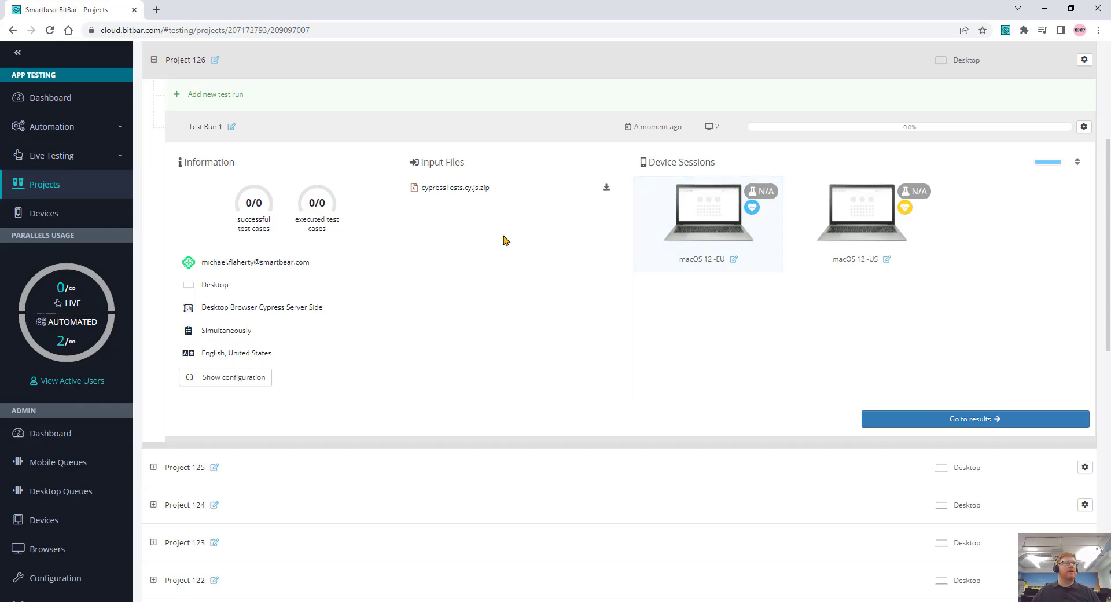
- Open the results of the new test run to view the device session's state
left_click(1001, 423)
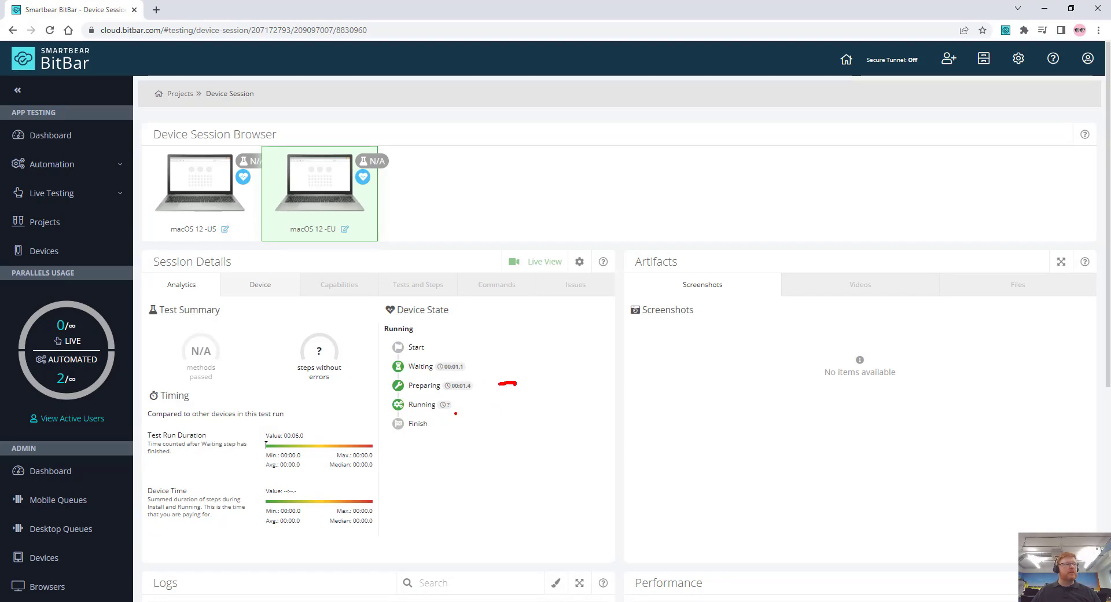
left_click_drag(459, 406, 517, 407)
key("Escape")
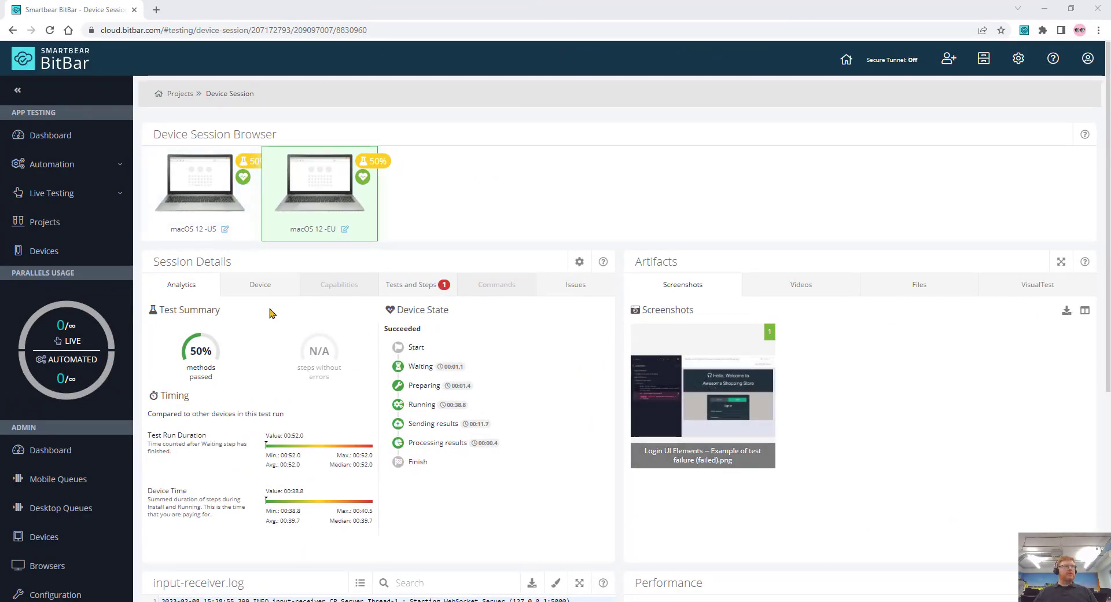
- Review the session's tests and steps and view the screenshot of the failed Login UI Elements test, closing it after inspection
mouse_move(417, 302)
left_mouse_down()
mouse_move(379, 289)
mouse_move(419, 304)
left_mouse_up()
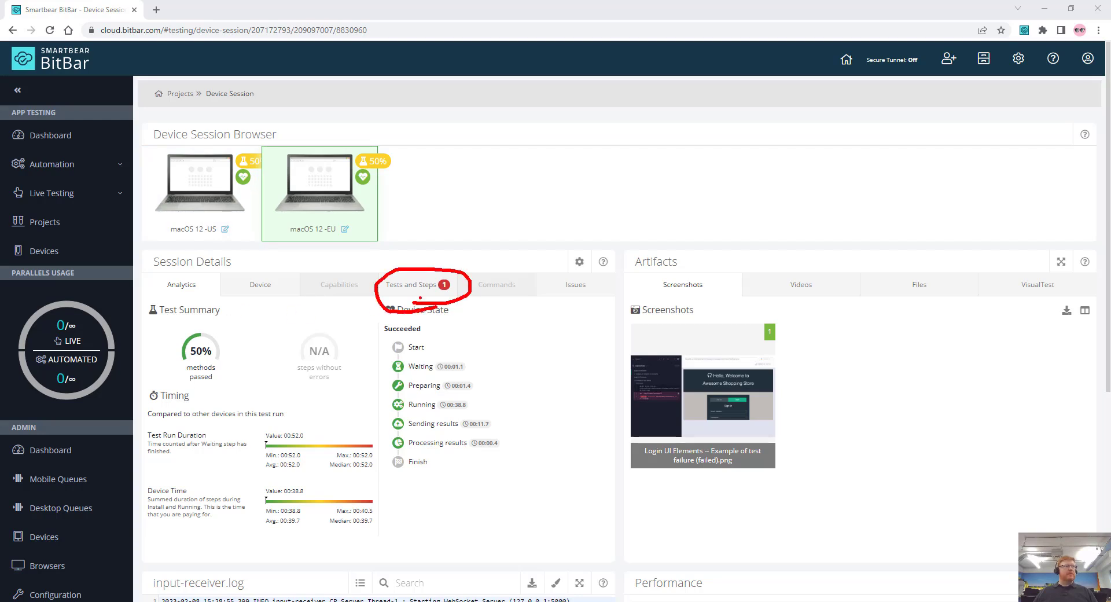
left_click(412, 285)
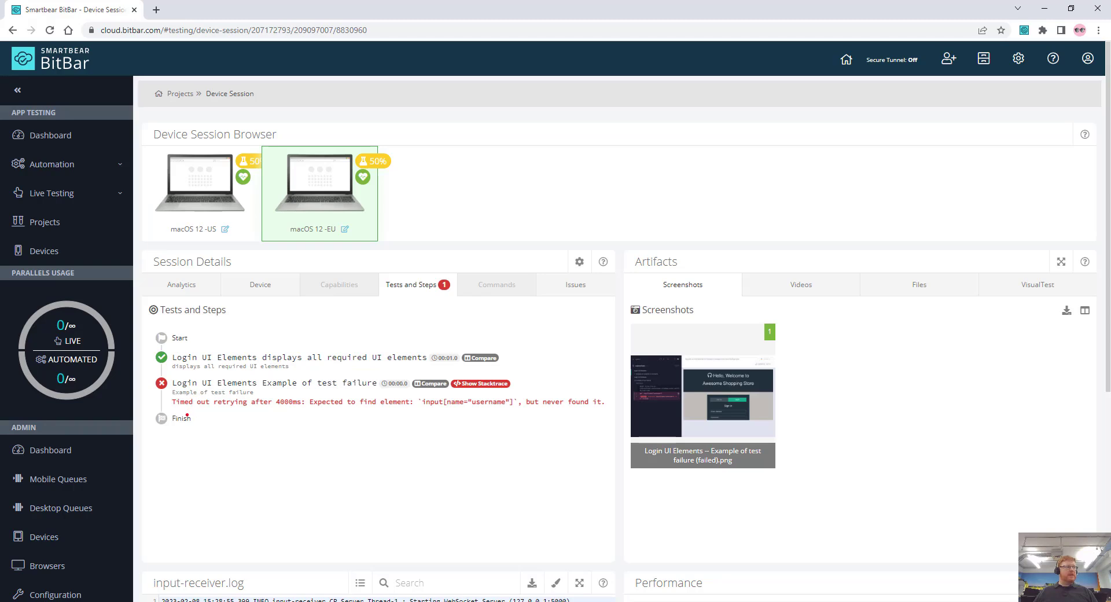
left_click_drag(299, 409, 538, 413)
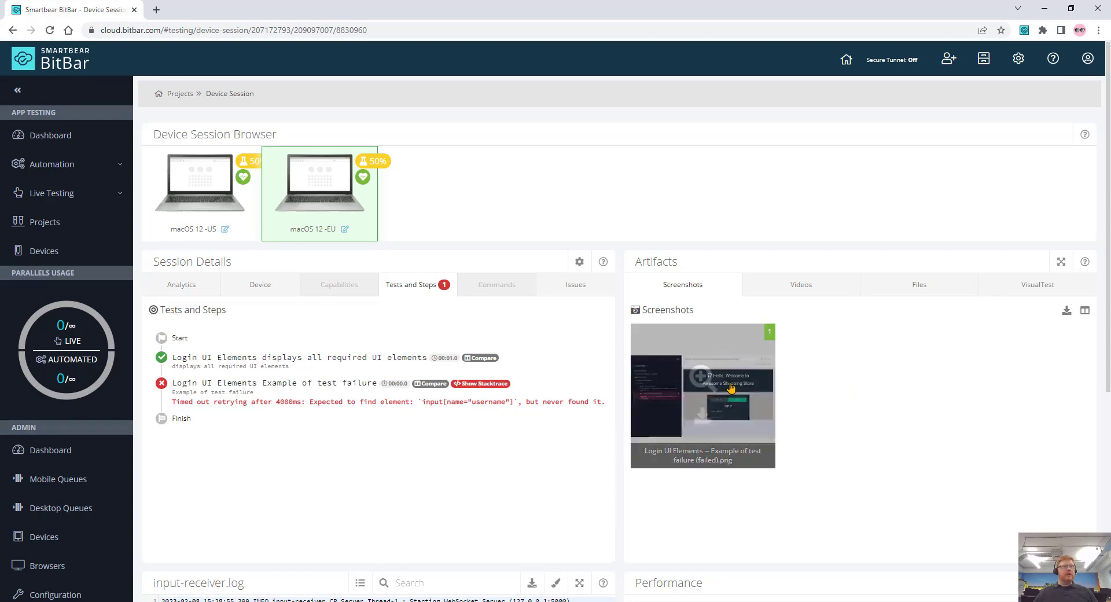
left_click(704, 377)
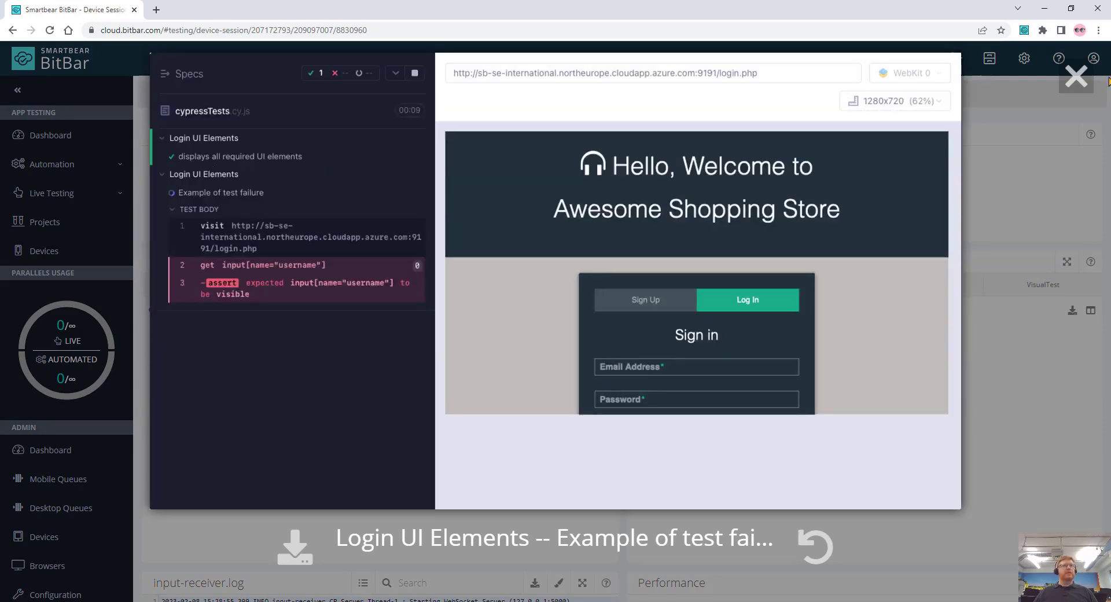
left_click(1077, 78)
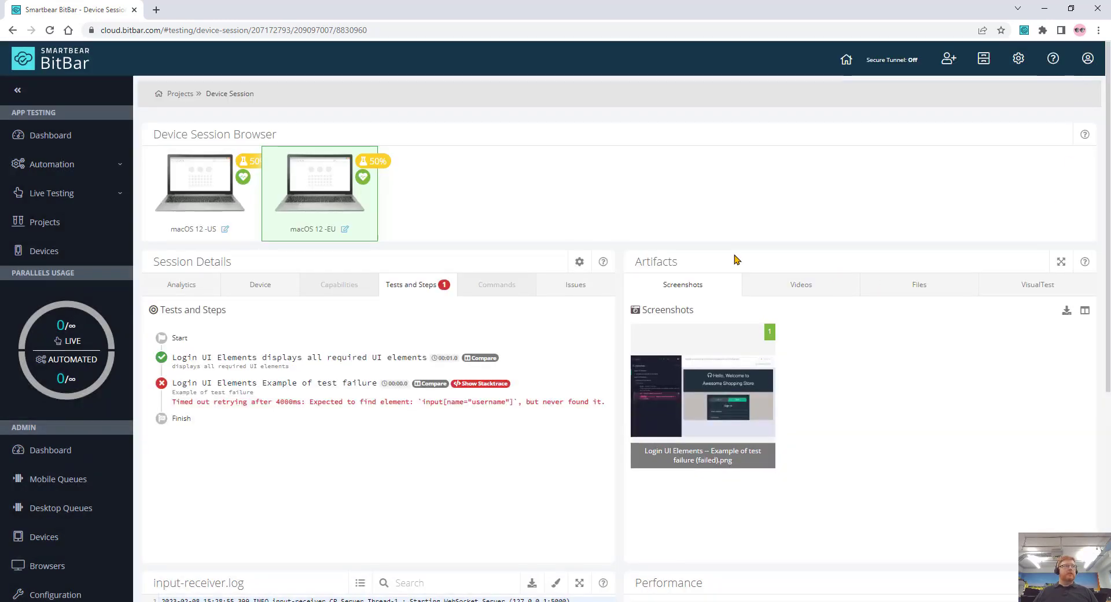